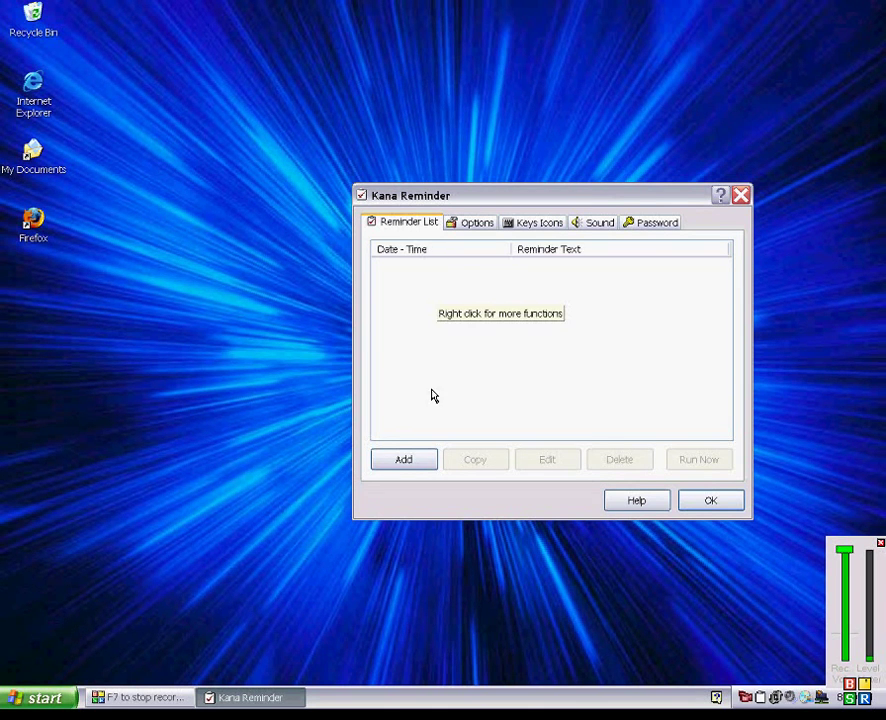
Review the general, hotkey/tray icon, sound and password settings, then return to the reminder list
click(475, 229)
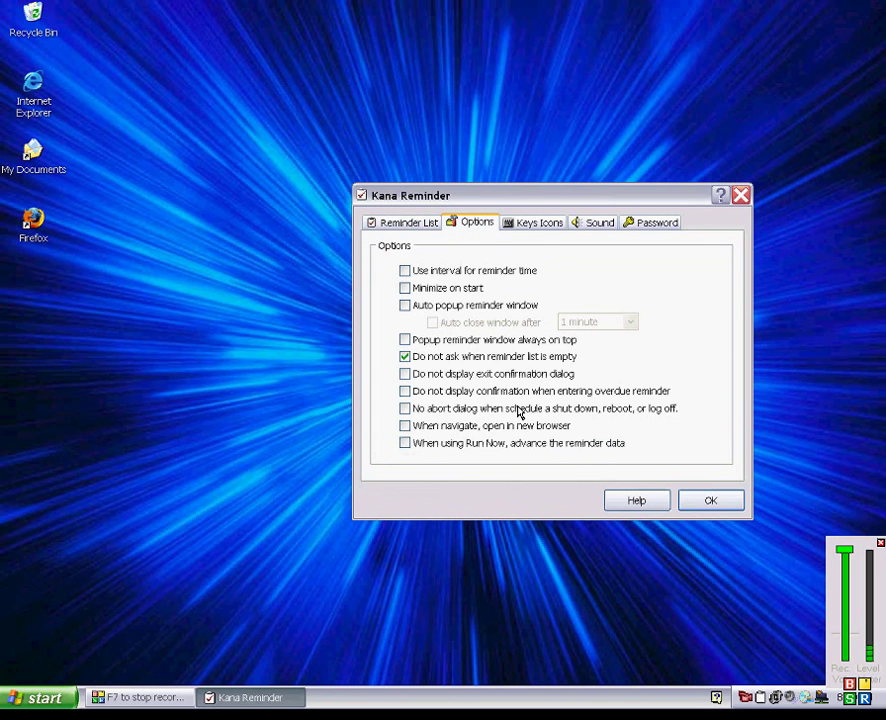
click(531, 226)
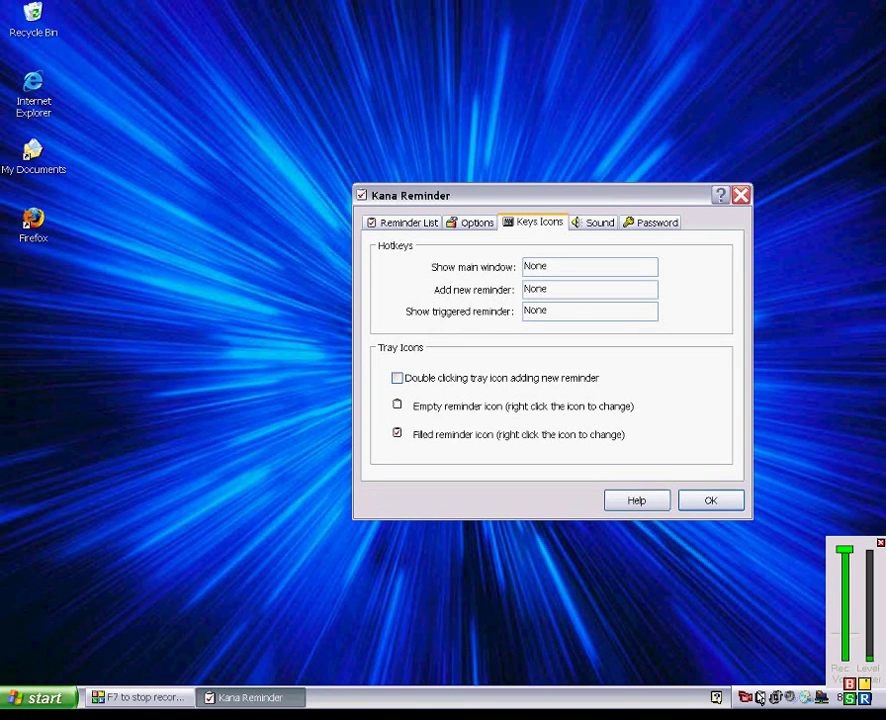
click(590, 224)
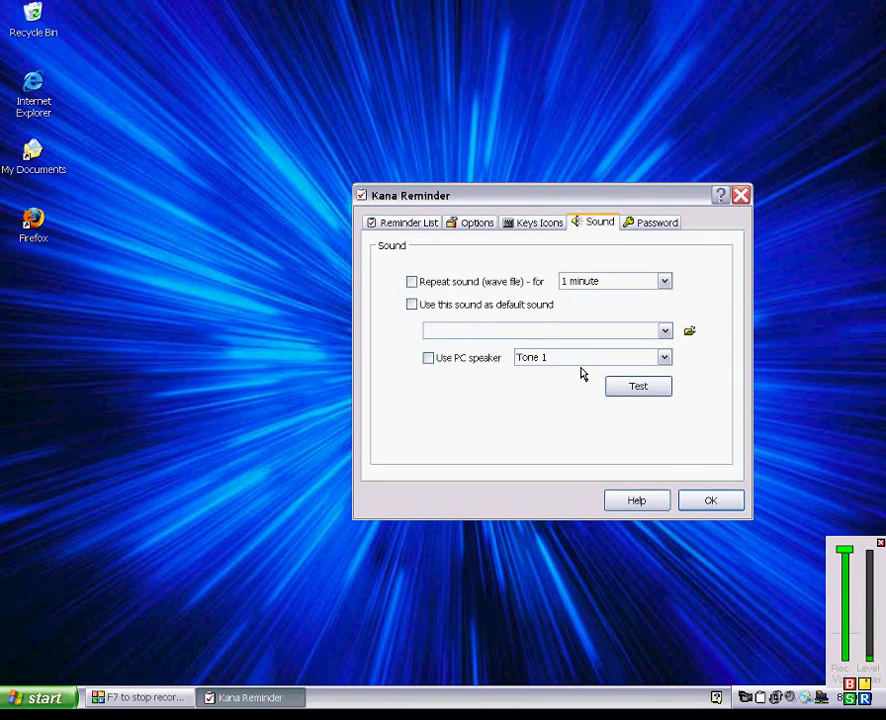
click(634, 226)
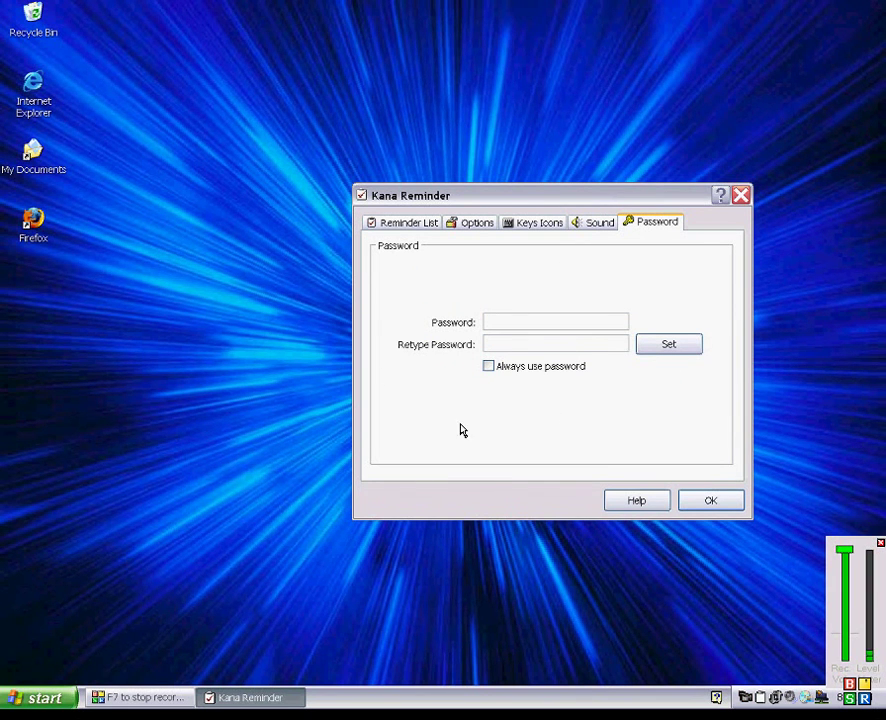
click(403, 224)
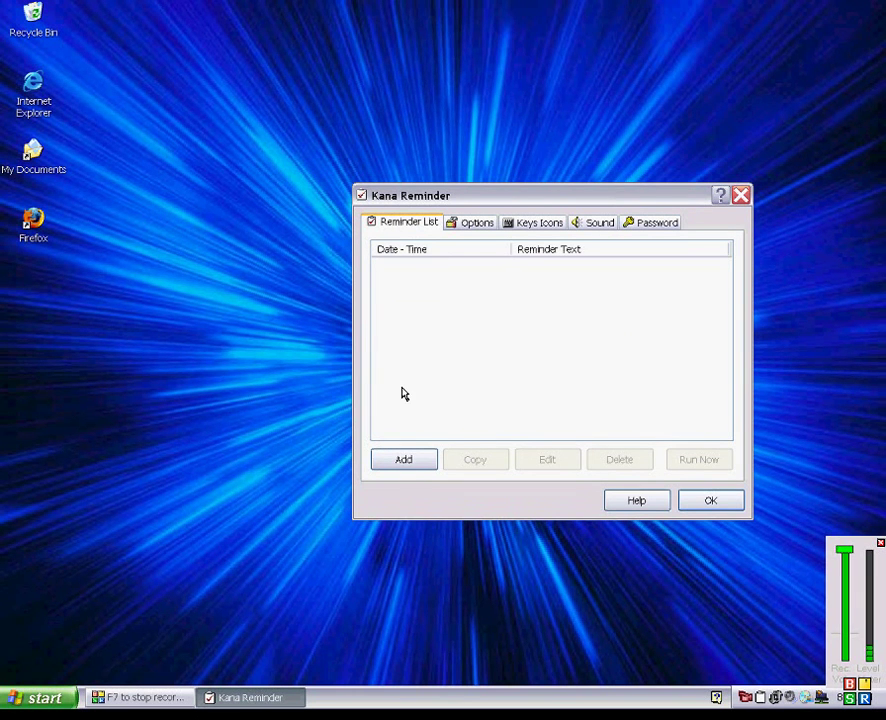
Create a new reminder dated November 21, repeating every 1 hour, with text 'dental appointment'
click(405, 463)
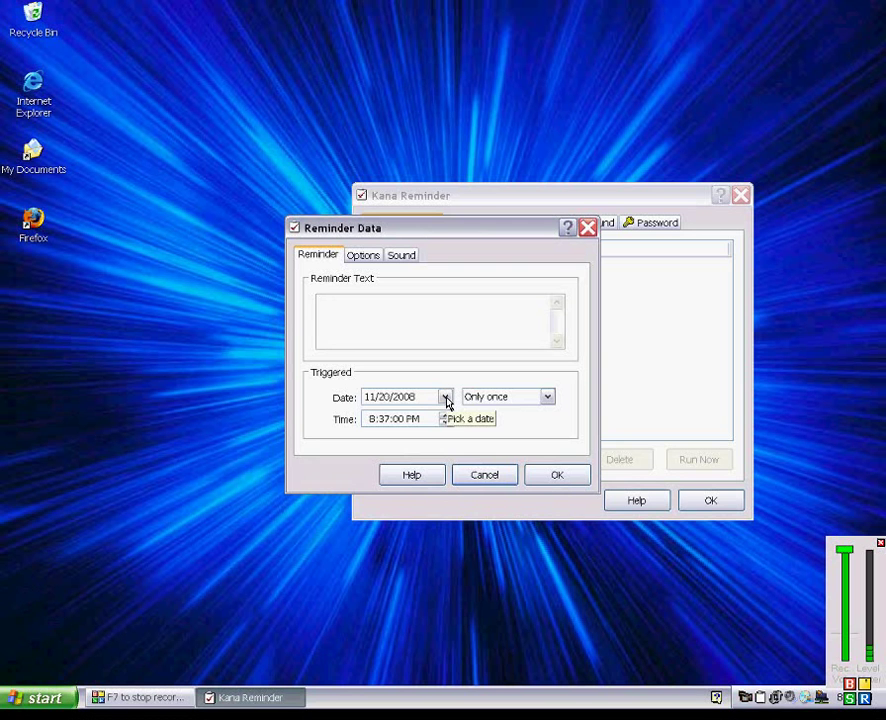
click(446, 398)
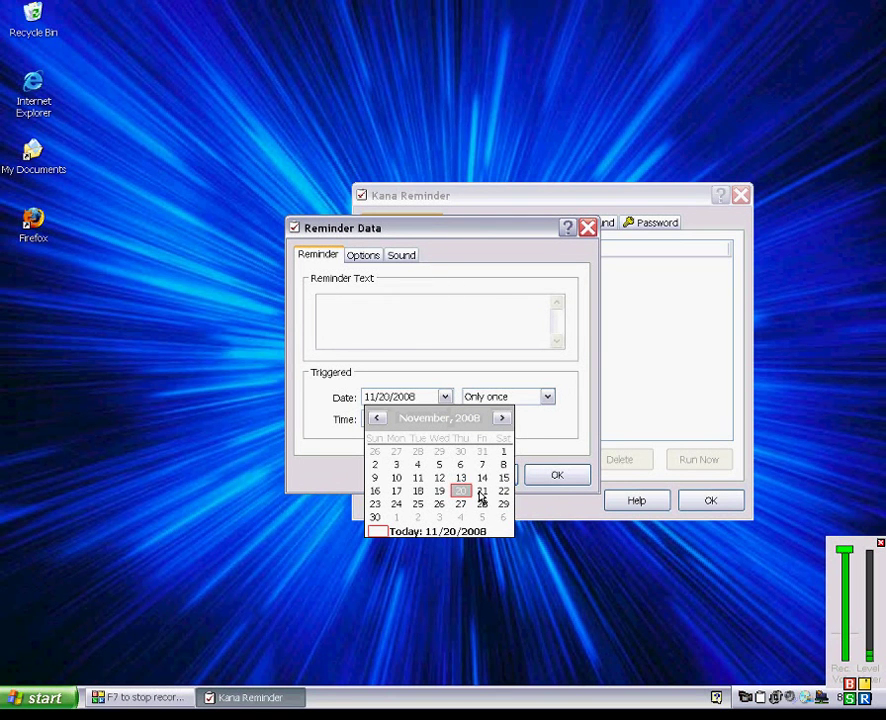
click(479, 492)
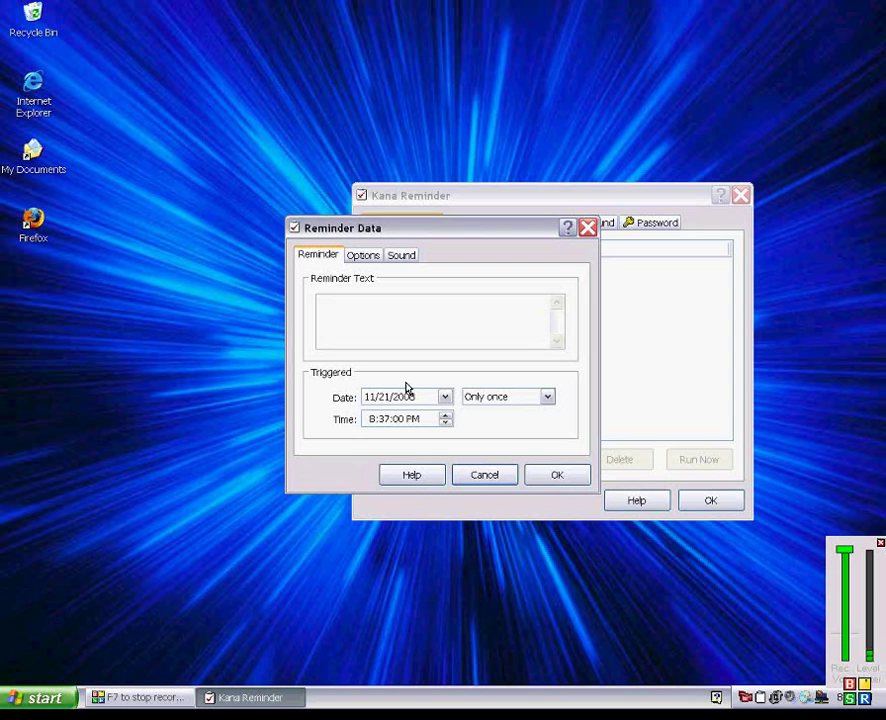
click(547, 398)
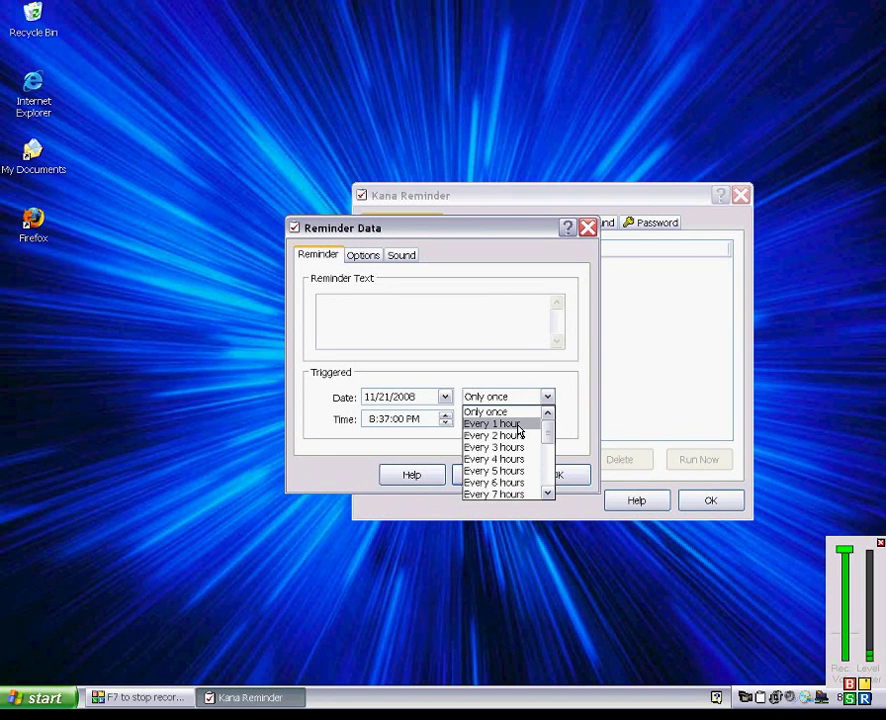
click(518, 426)
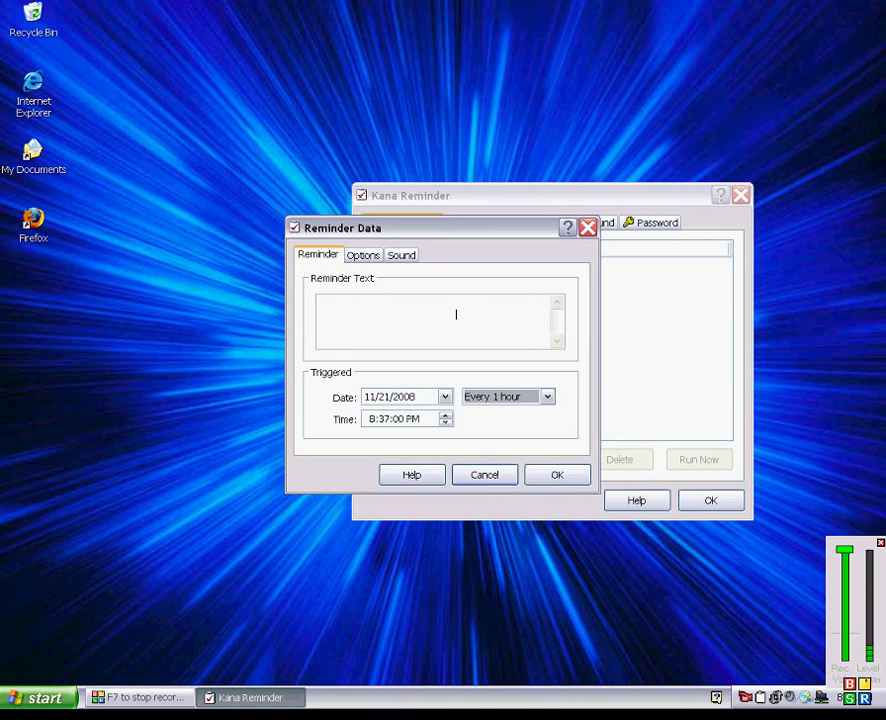
click(456, 314)
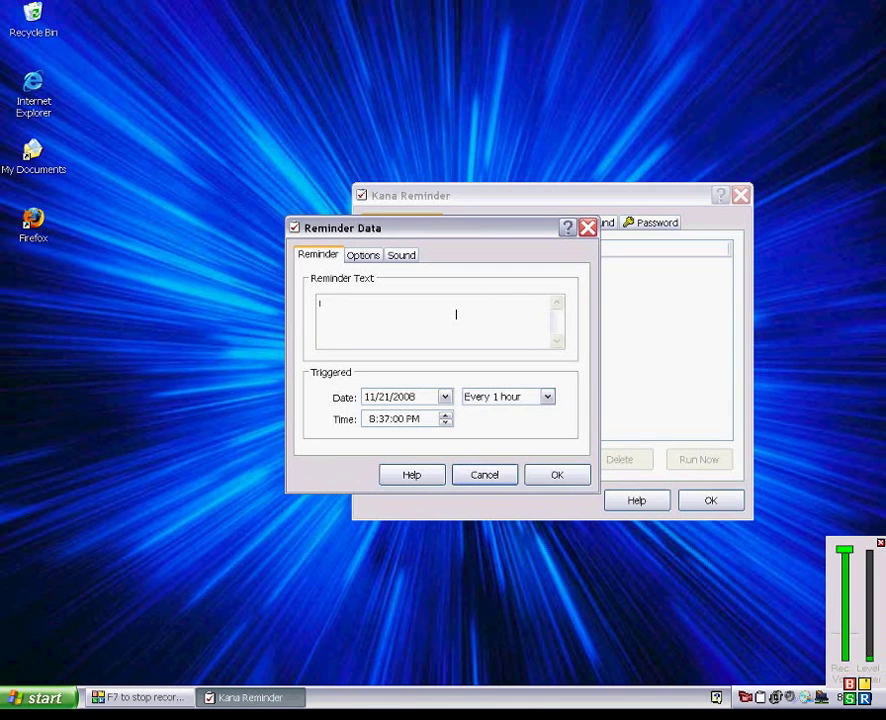
text(de)
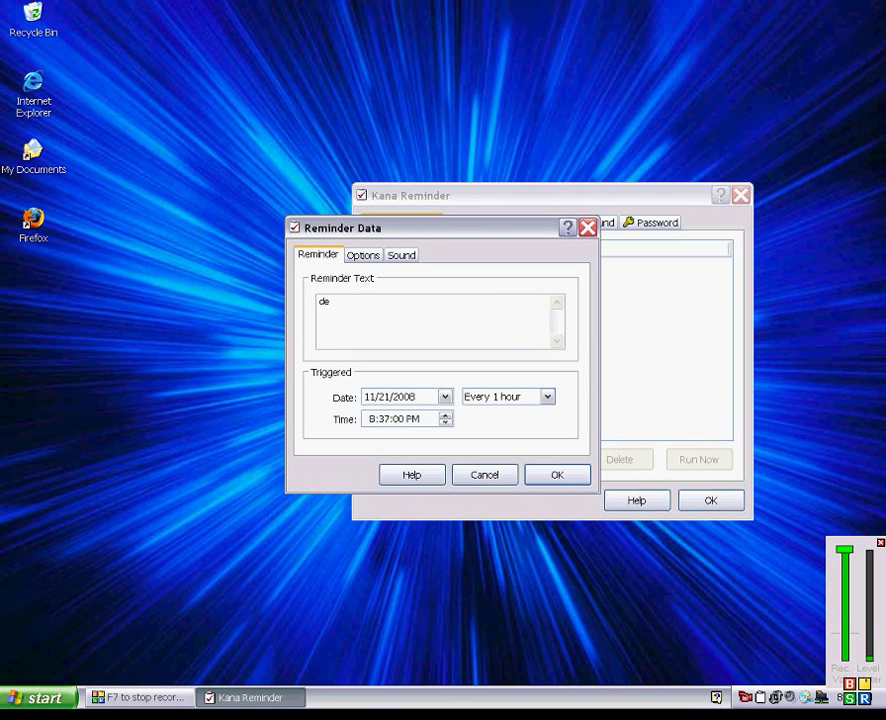
text(ntal)
text( appoin)
text(tment)
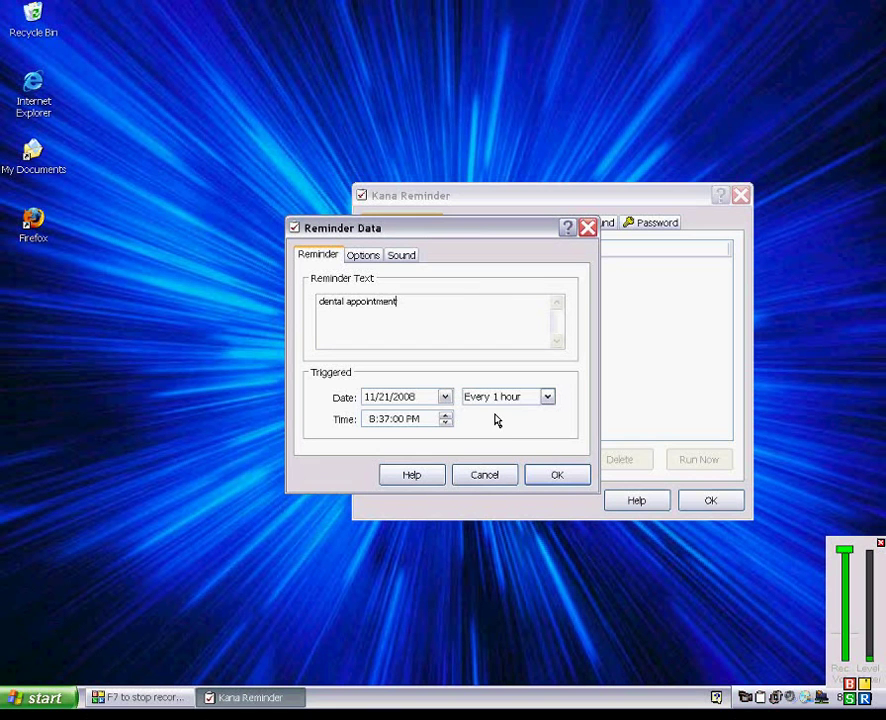
Save the dental appointment reminder, then reopen its details to review and close them unchanged
click(550, 482)
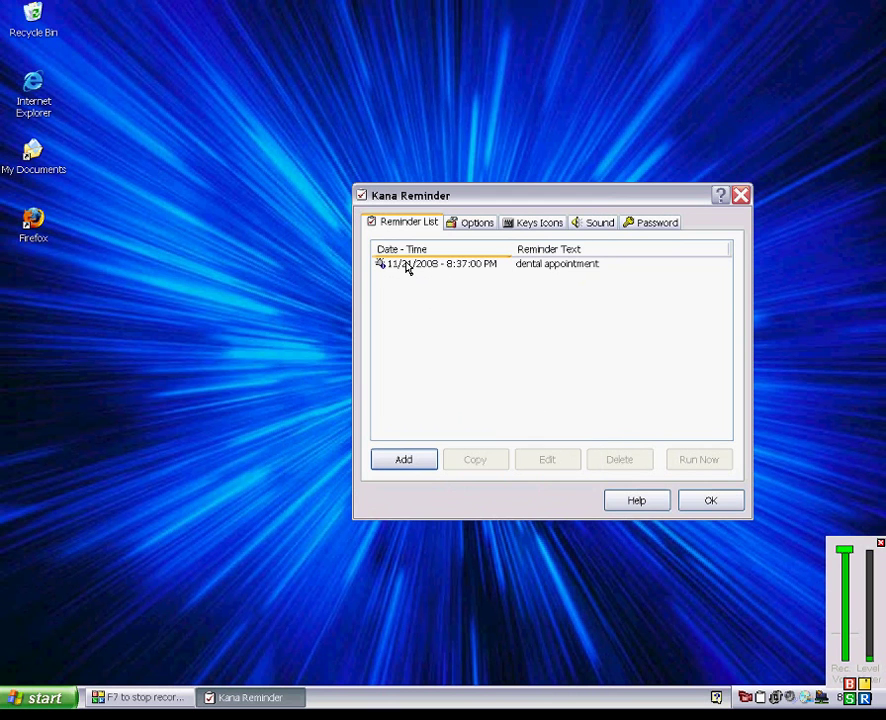
mouse_move(407, 267)
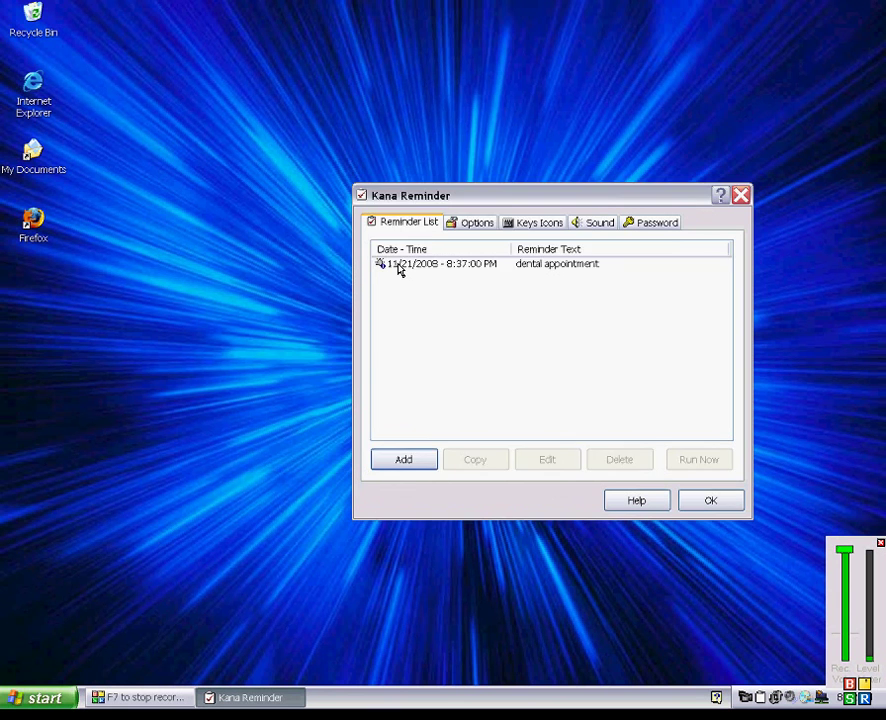
double_click(402, 268)
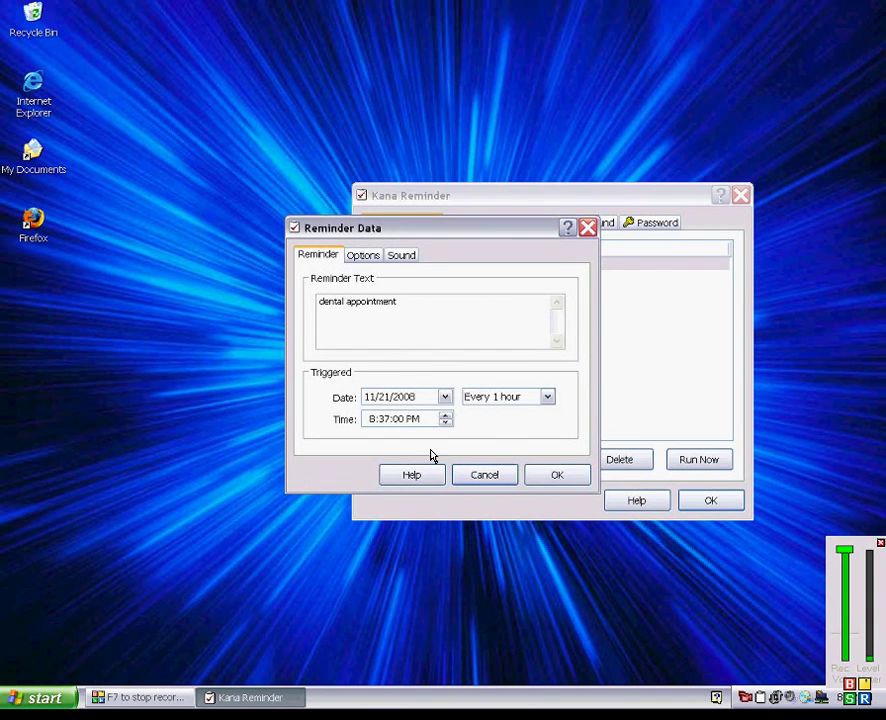
click(515, 478)
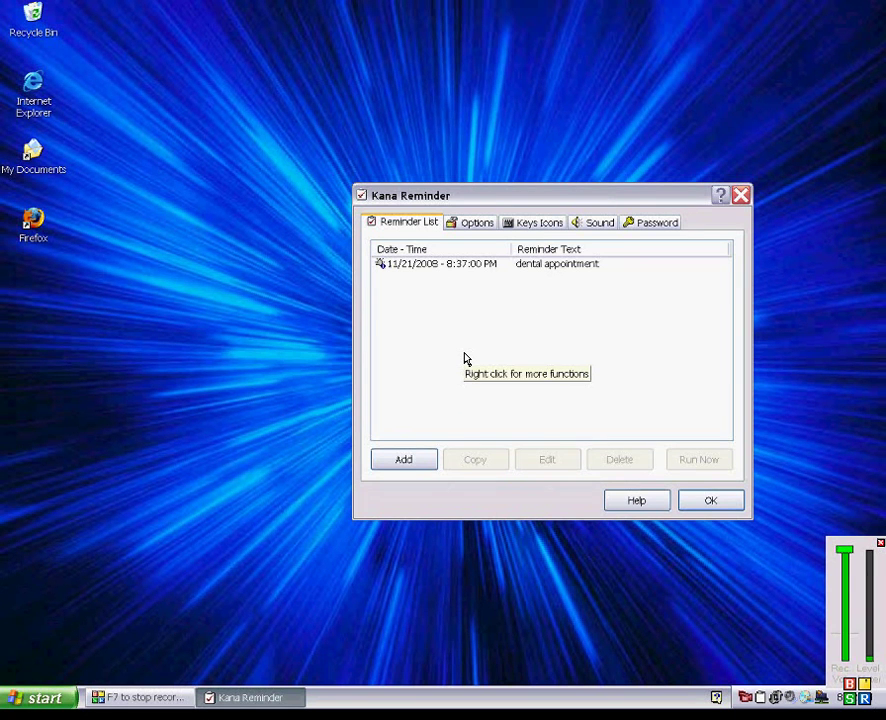
mouse_move(411, 270)
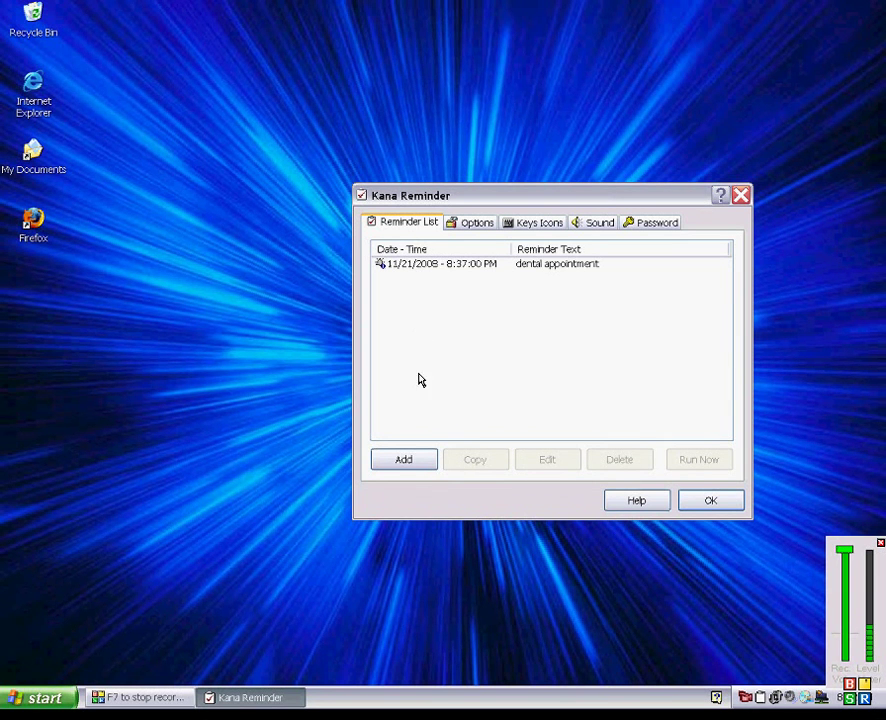
Start another reminder with its hour moved back to 7 and the text 'test'
click(410, 466)
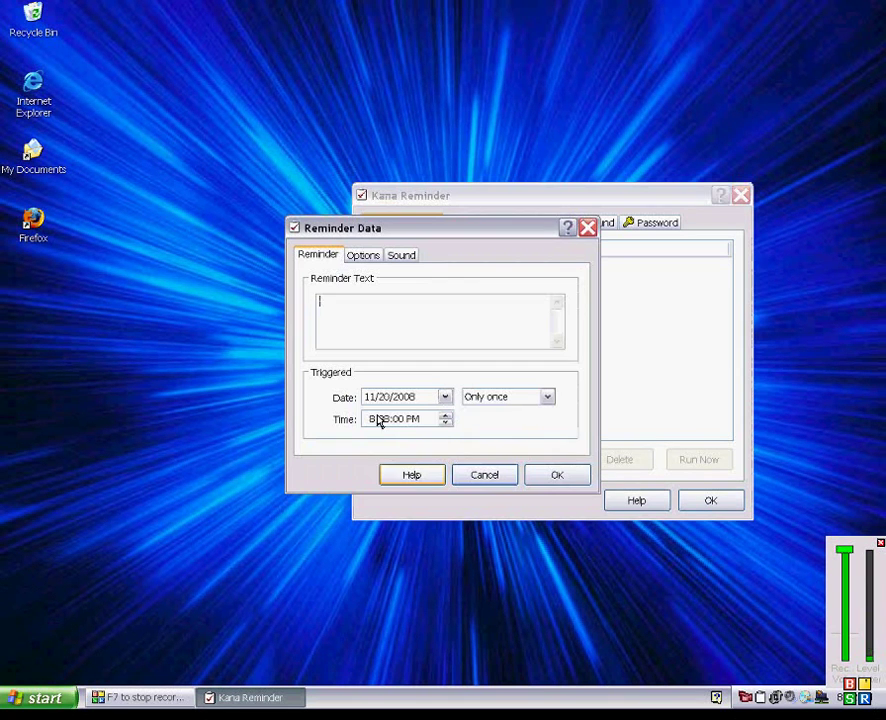
click(371, 420)
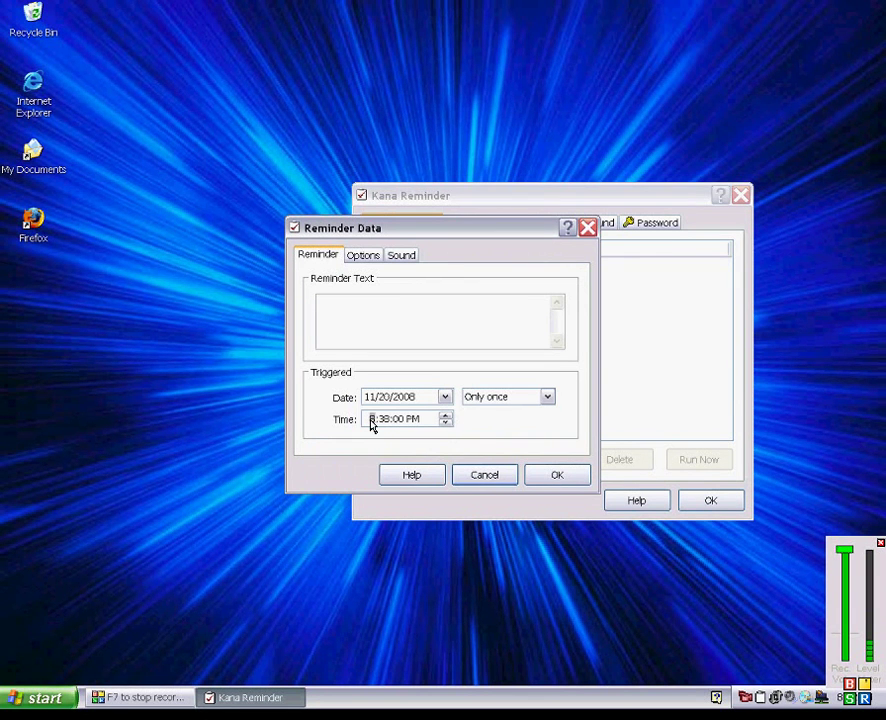
click(445, 424)
click(369, 312)
text(test)
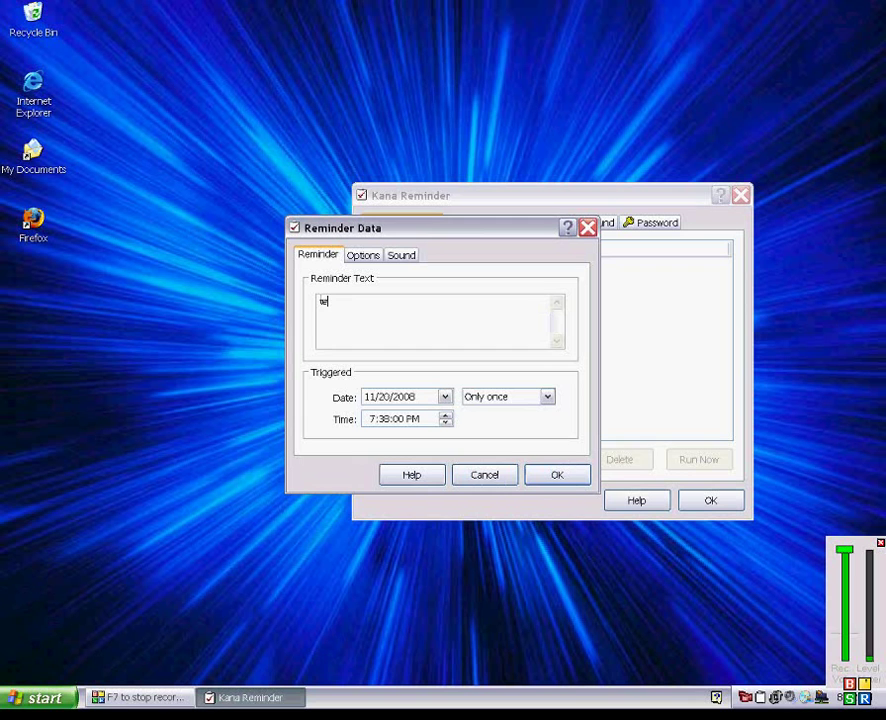
Set the test reminder to repeat every 2 hours
click(547, 397)
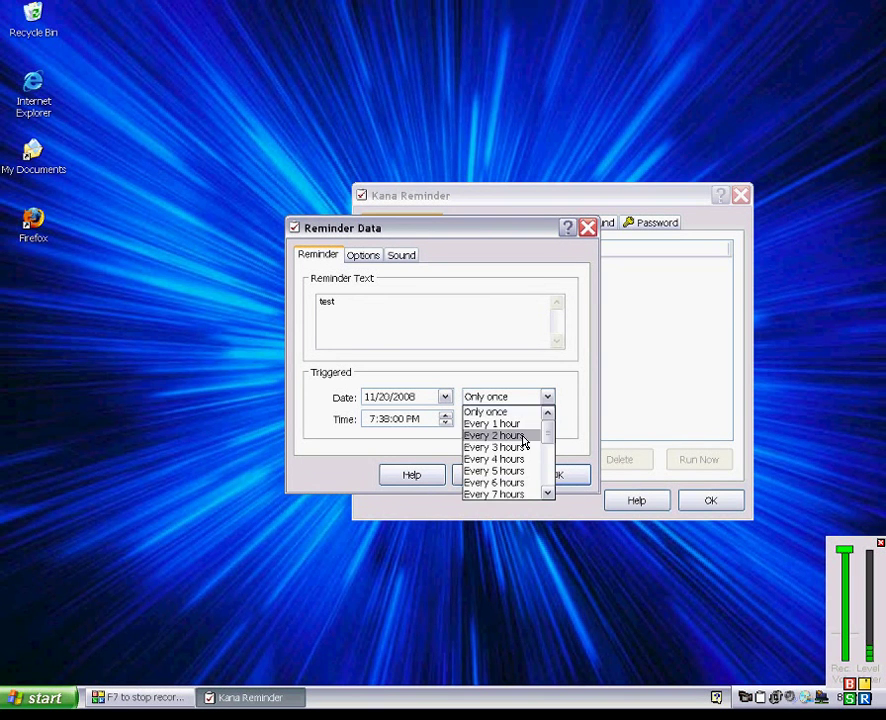
click(525, 435)
click(547, 397)
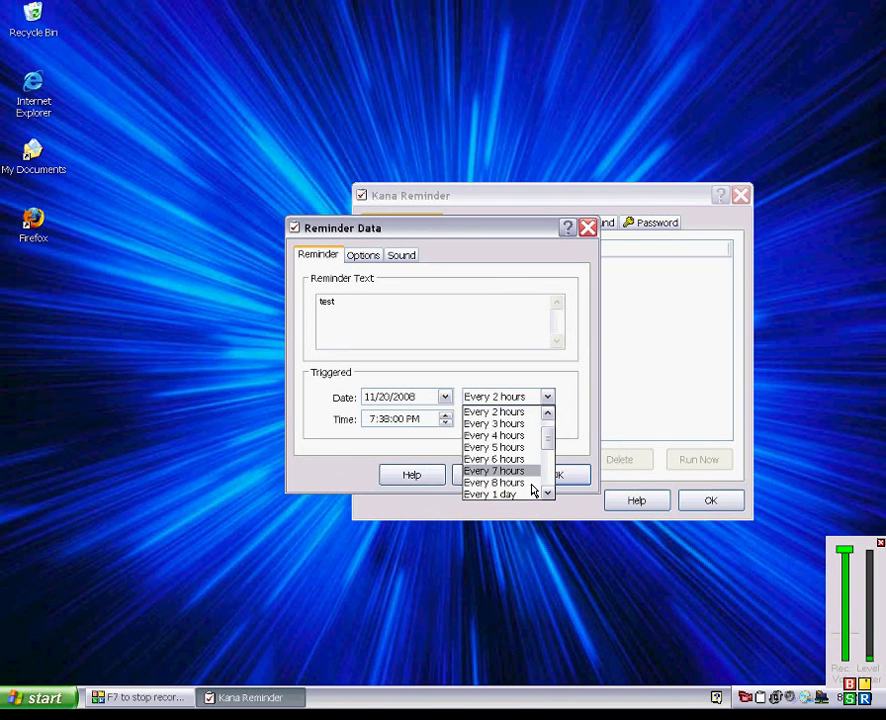
scroll(548, 480, down, 1)
scroll(548, 482, down, 2)
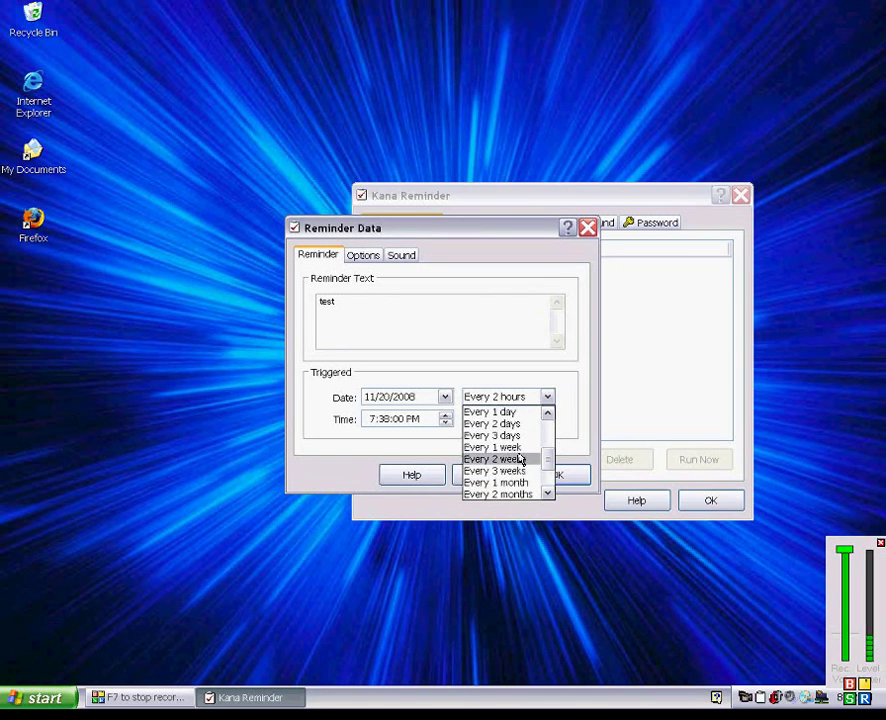
scroll(545, 487, down, 1)
scroll(545, 487, down, 1)
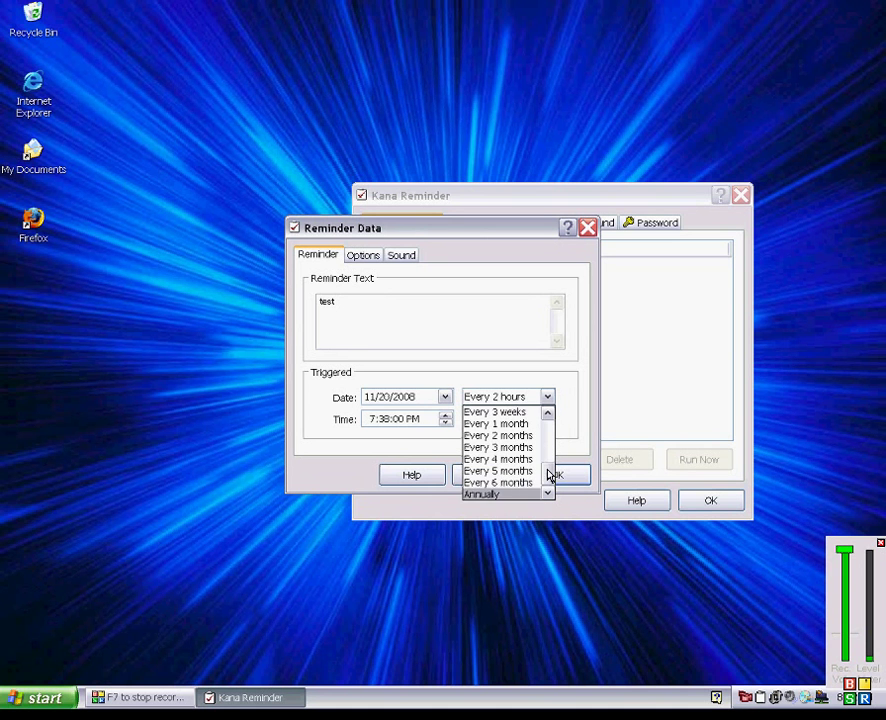
drag(549, 474, 551, 401)
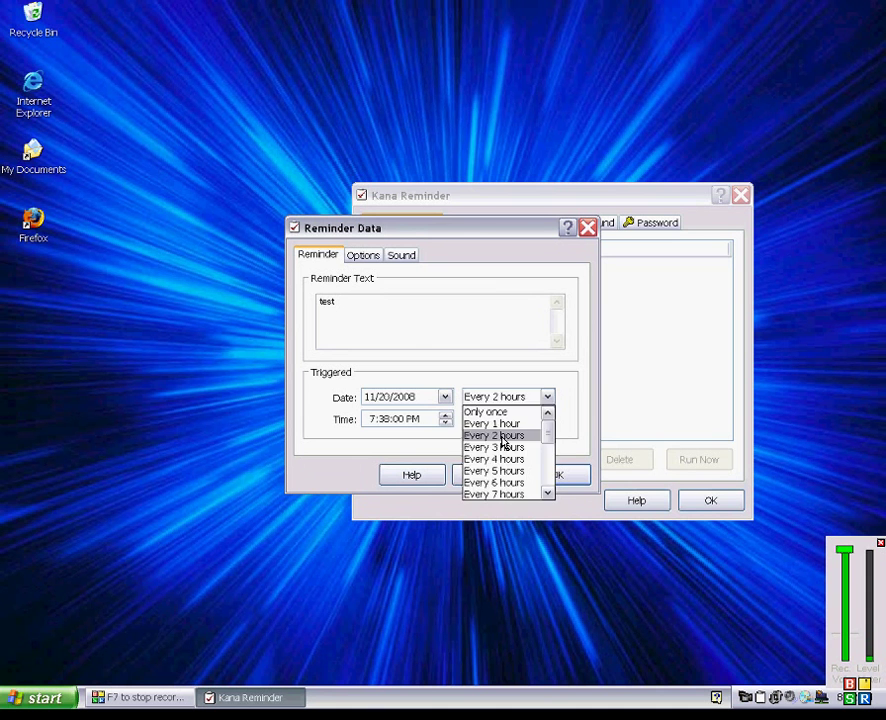
click(506, 437)
Save the test reminder, accepting the warning that its time has already passed
click(382, 312)
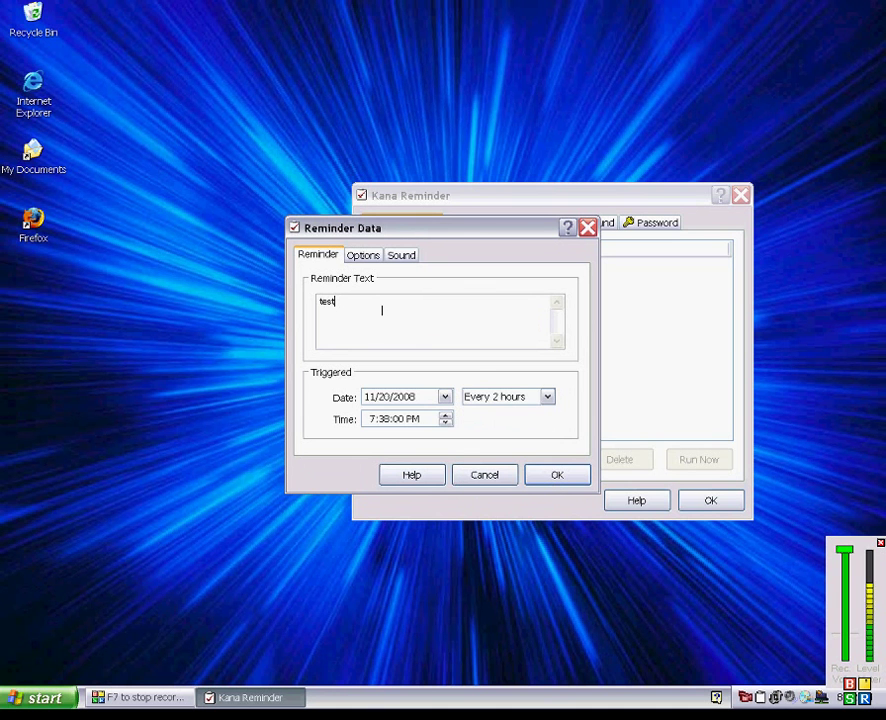
click(559, 477)
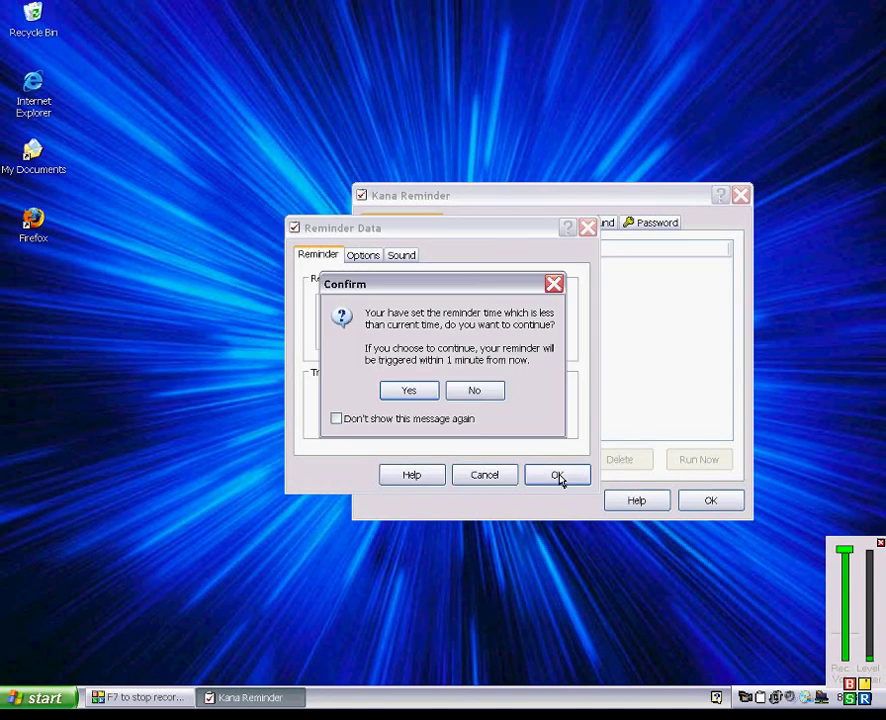
click(410, 395)
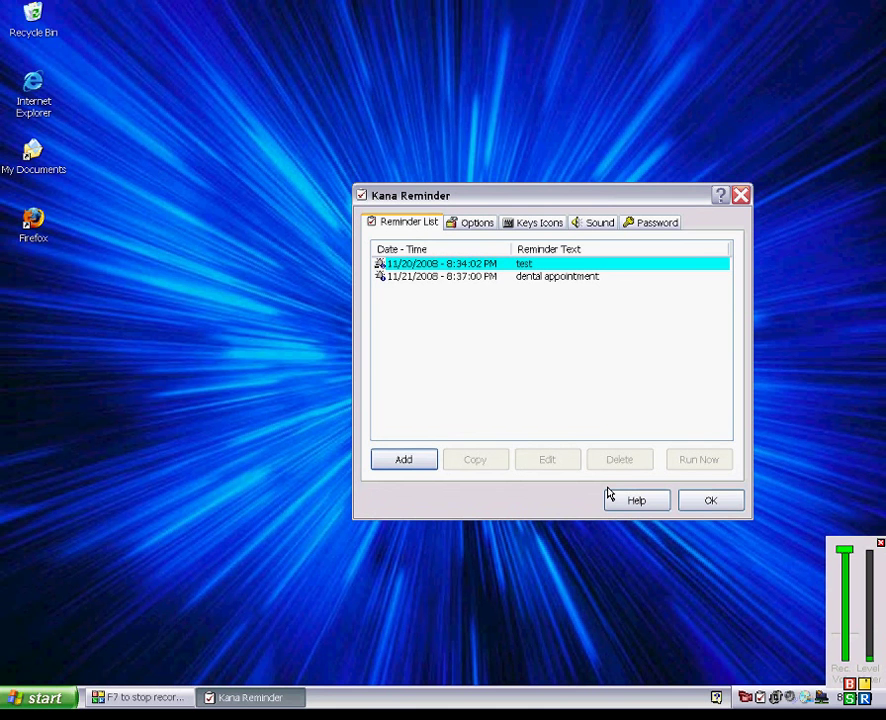
Select the 'test' row and drag the Kana Reminder window up and to the left
click(583, 268)
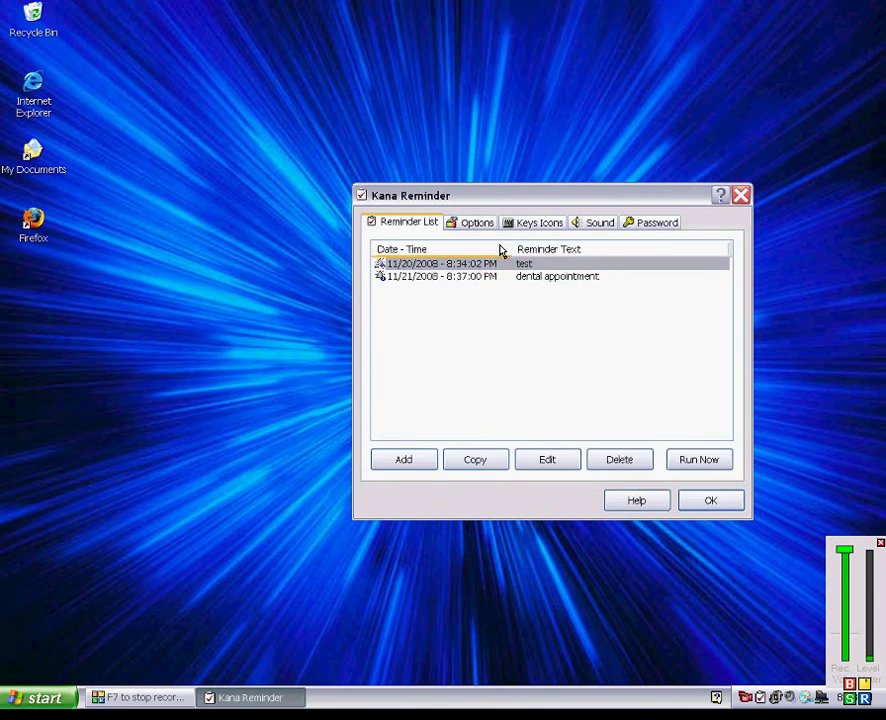
drag(496, 196, 431, 145)
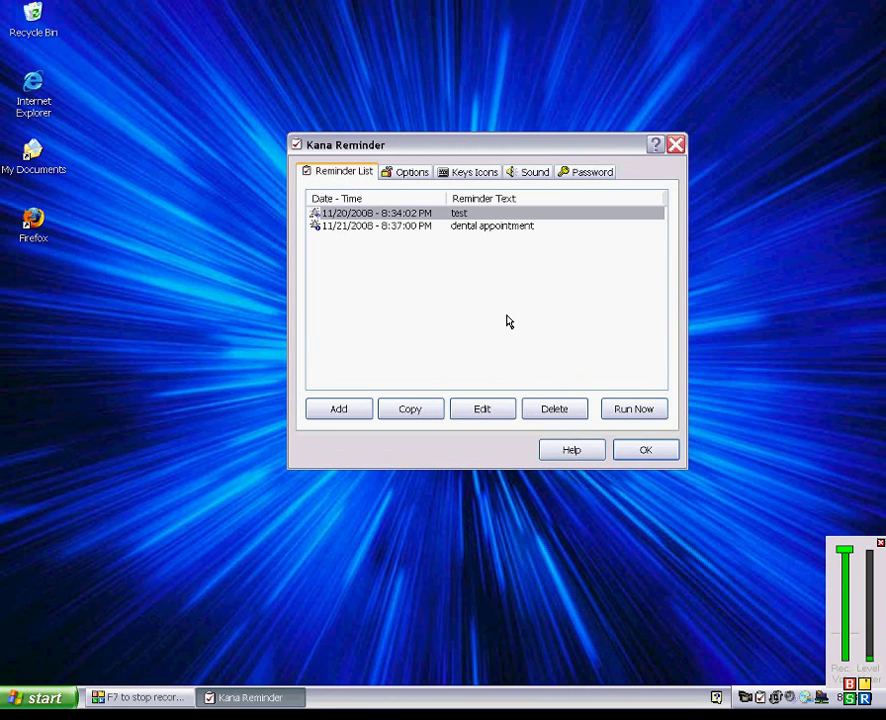
Run the test reminder now, keep the 5 Minutes snooze, and dismiss it with Edit ticked
click(617, 411)
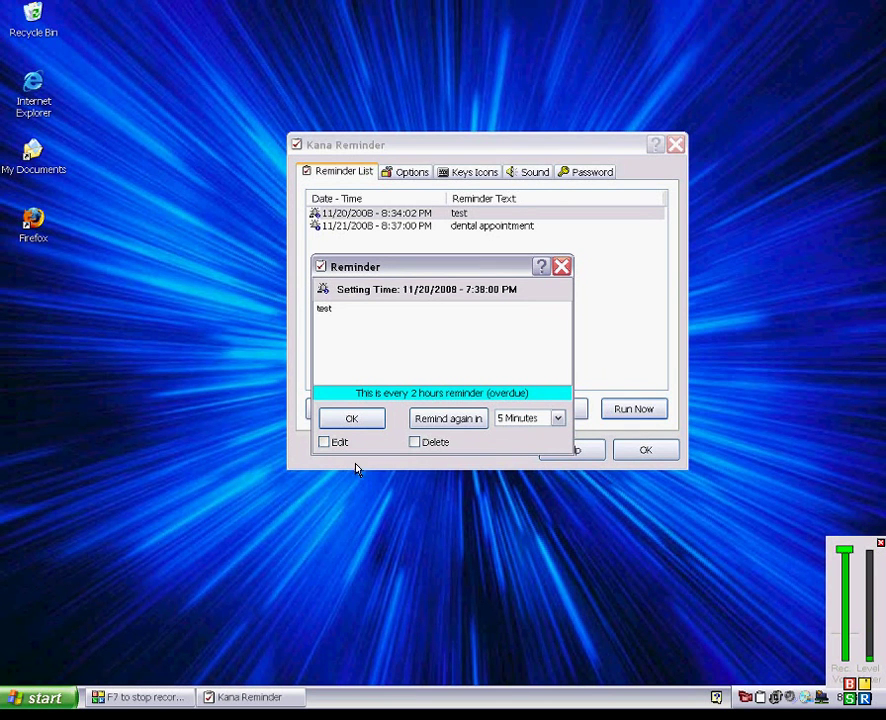
click(559, 421)
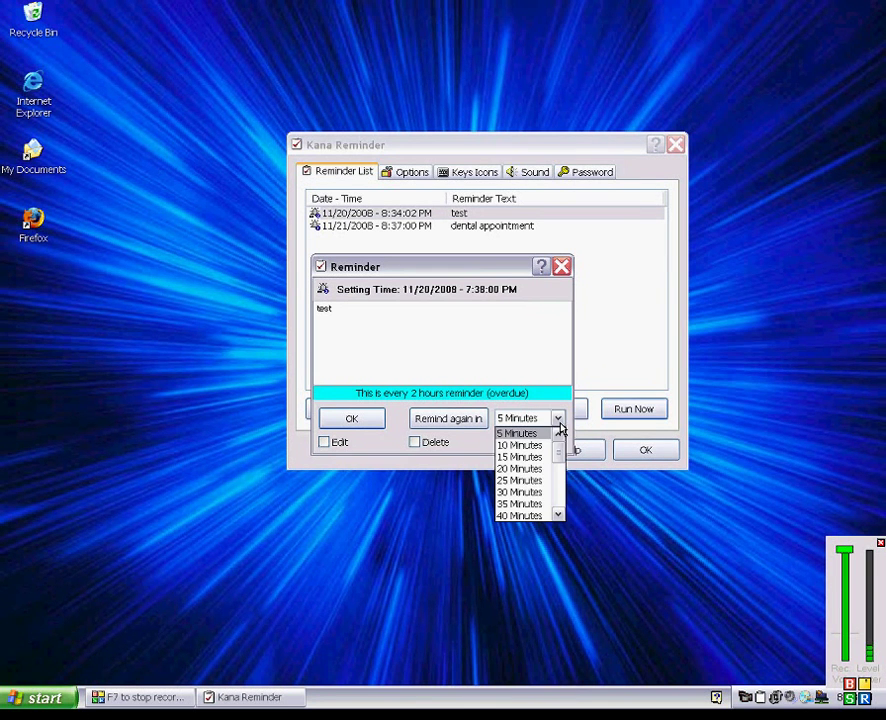
scroll(560, 505, down, 1)
scroll(560, 502, down, 5)
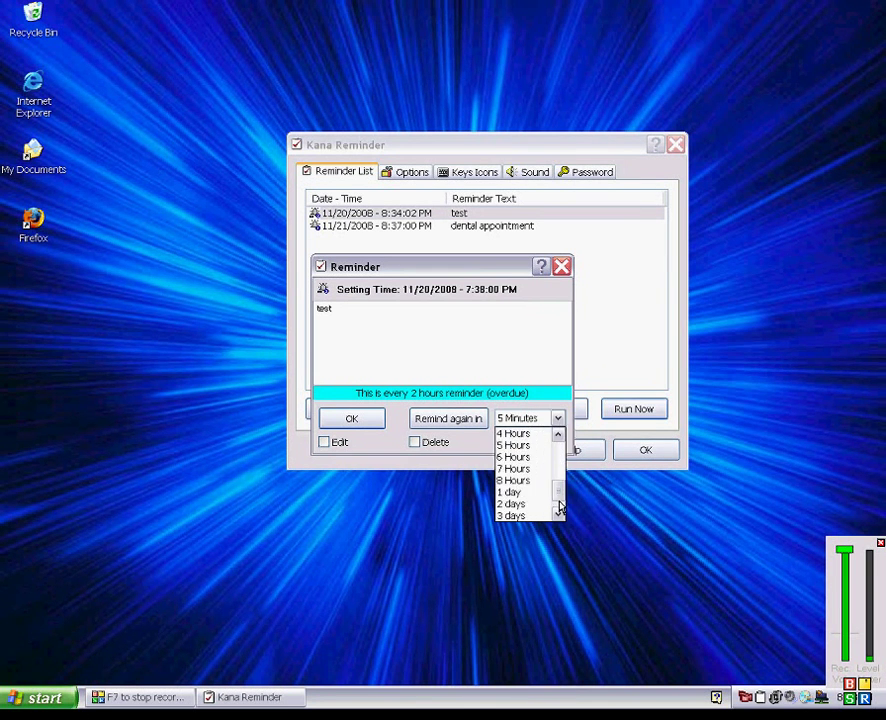
drag(560, 505, 566, 444)
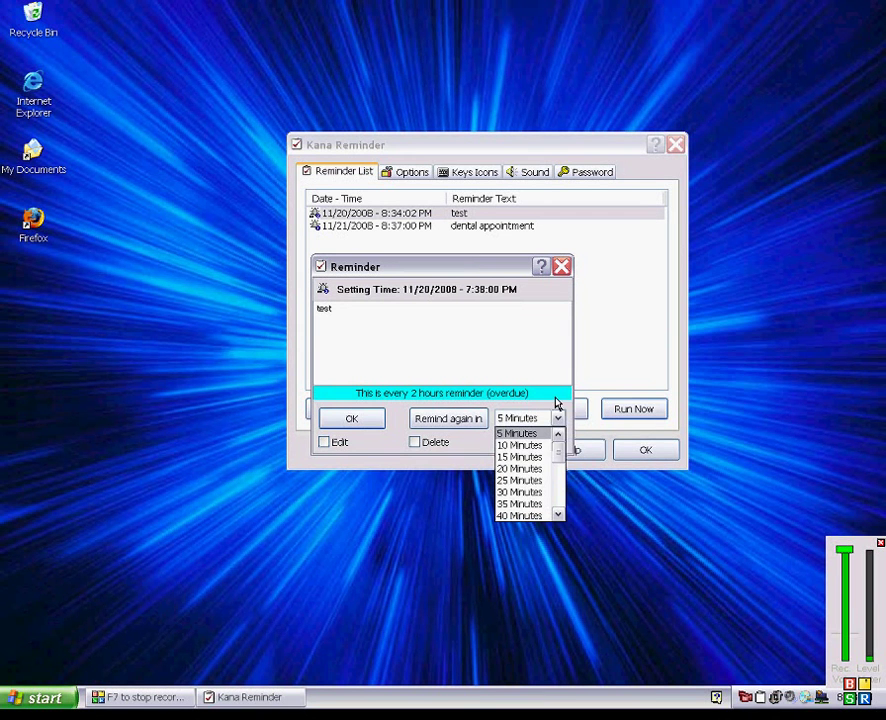
click(562, 408)
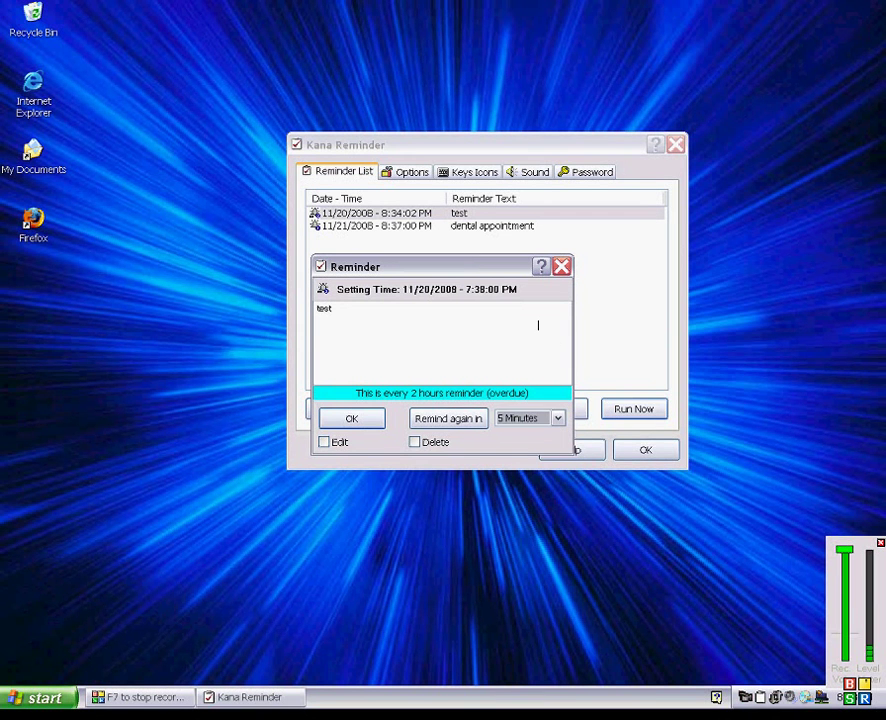
click(324, 442)
click(350, 425)
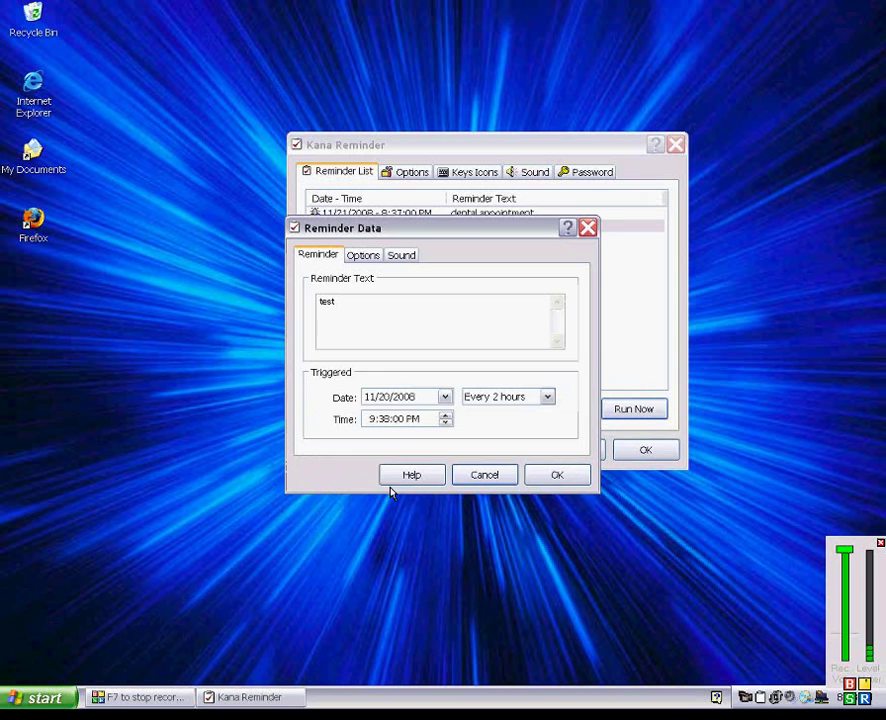
Cancel the reminder details, then delete the 'test' reminder and confirm the deletion
click(479, 485)
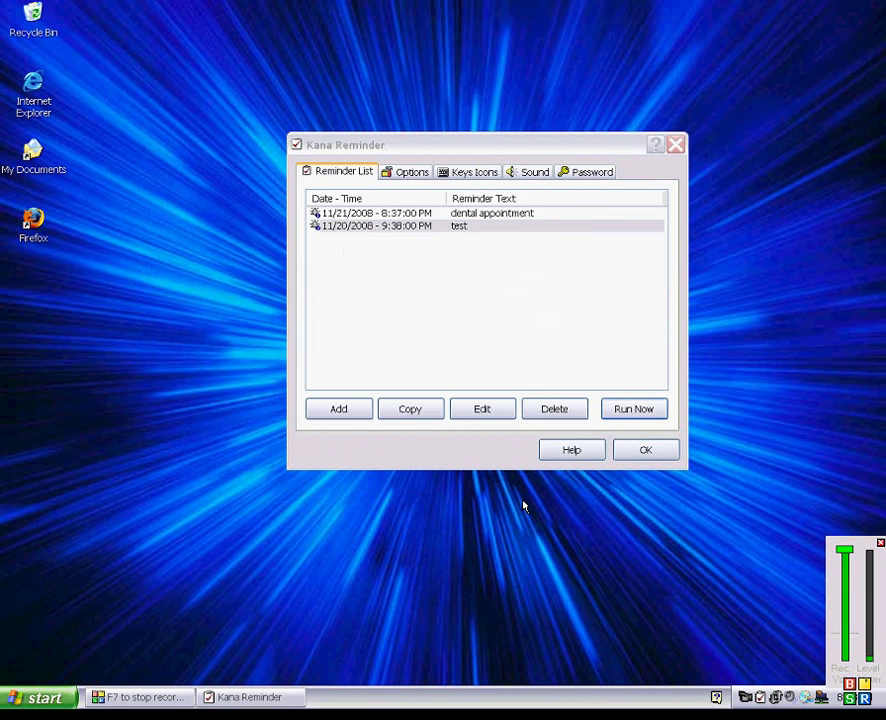
click(386, 228)
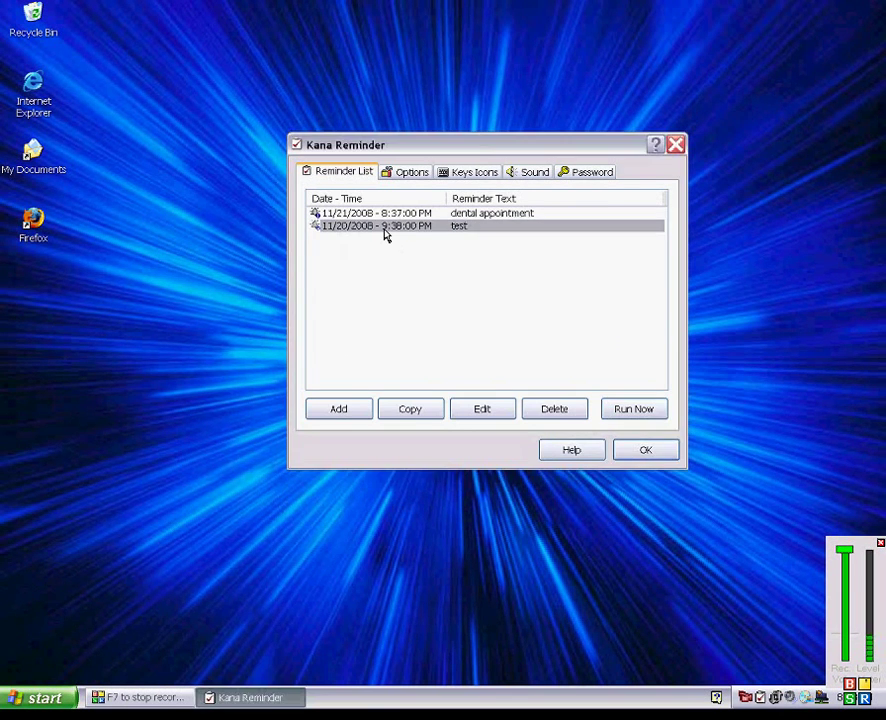
click(554, 413)
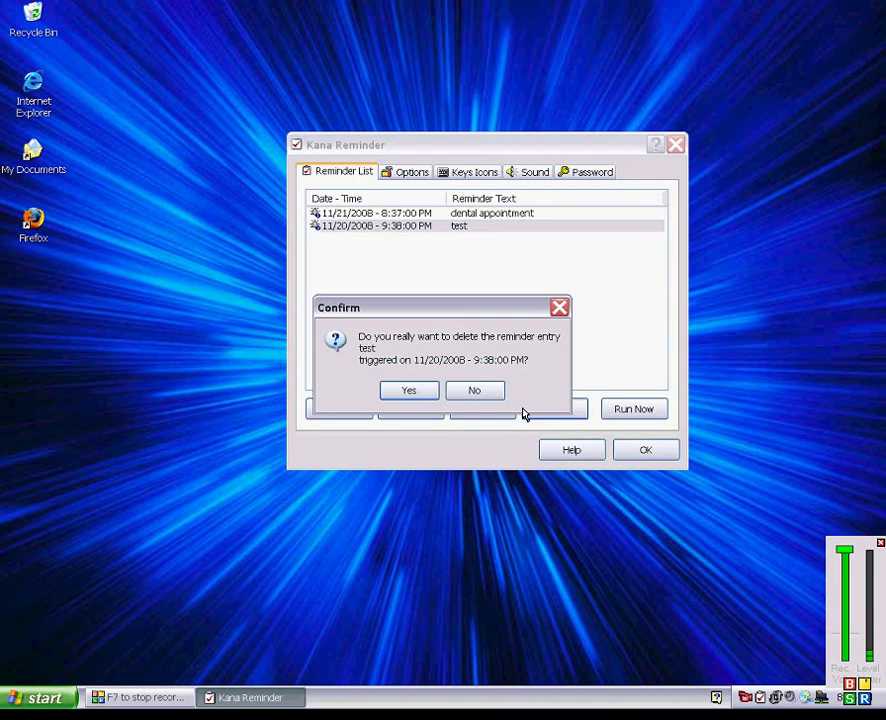
click(406, 391)
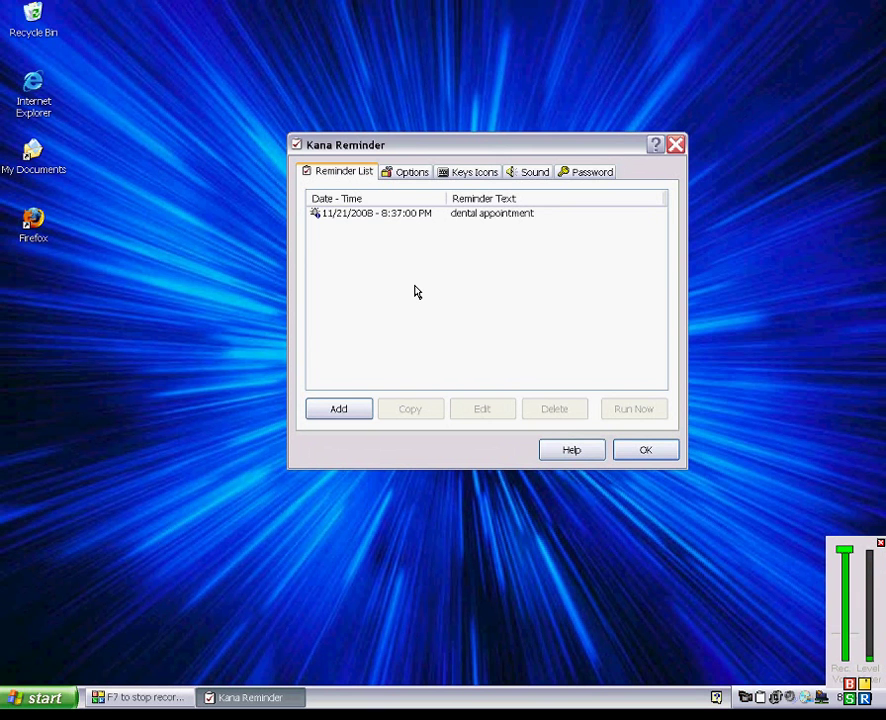
Close the Kana Reminder window with OK
click(645, 452)
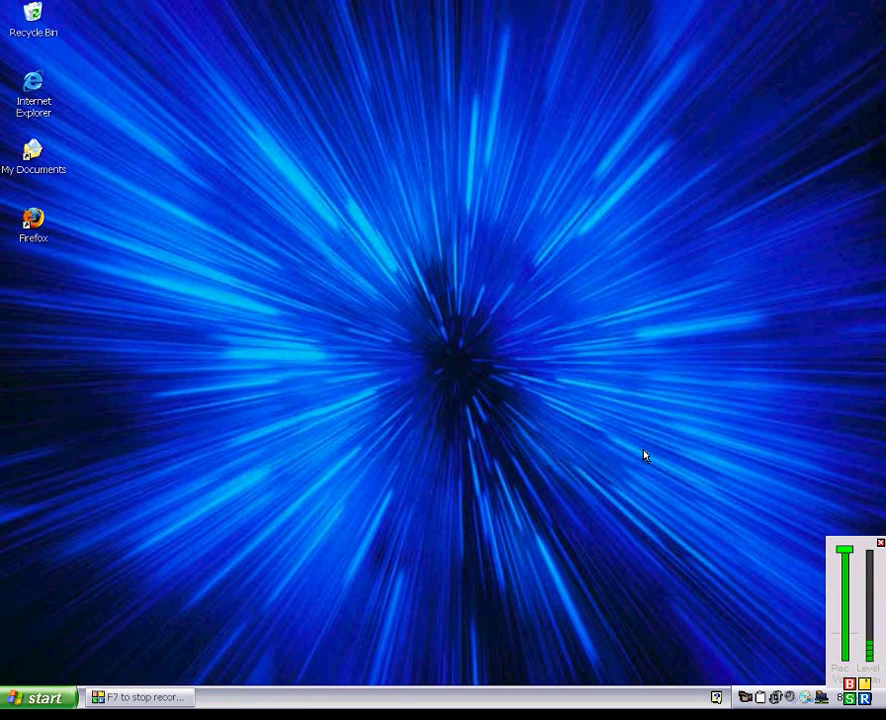